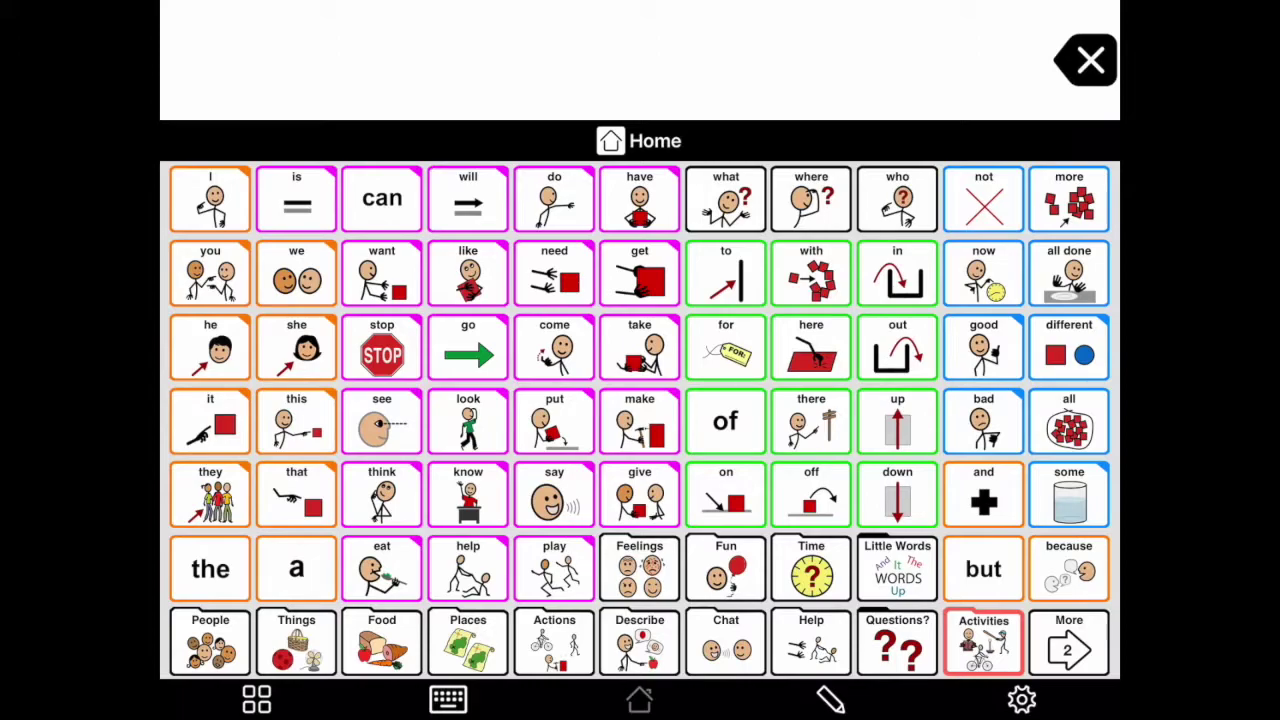
Switch Edit Mode off in Proloquo2Go's Options > Restrictions and close the options popover.
{"action": "left_click", "coordinate": [1022, 698]}
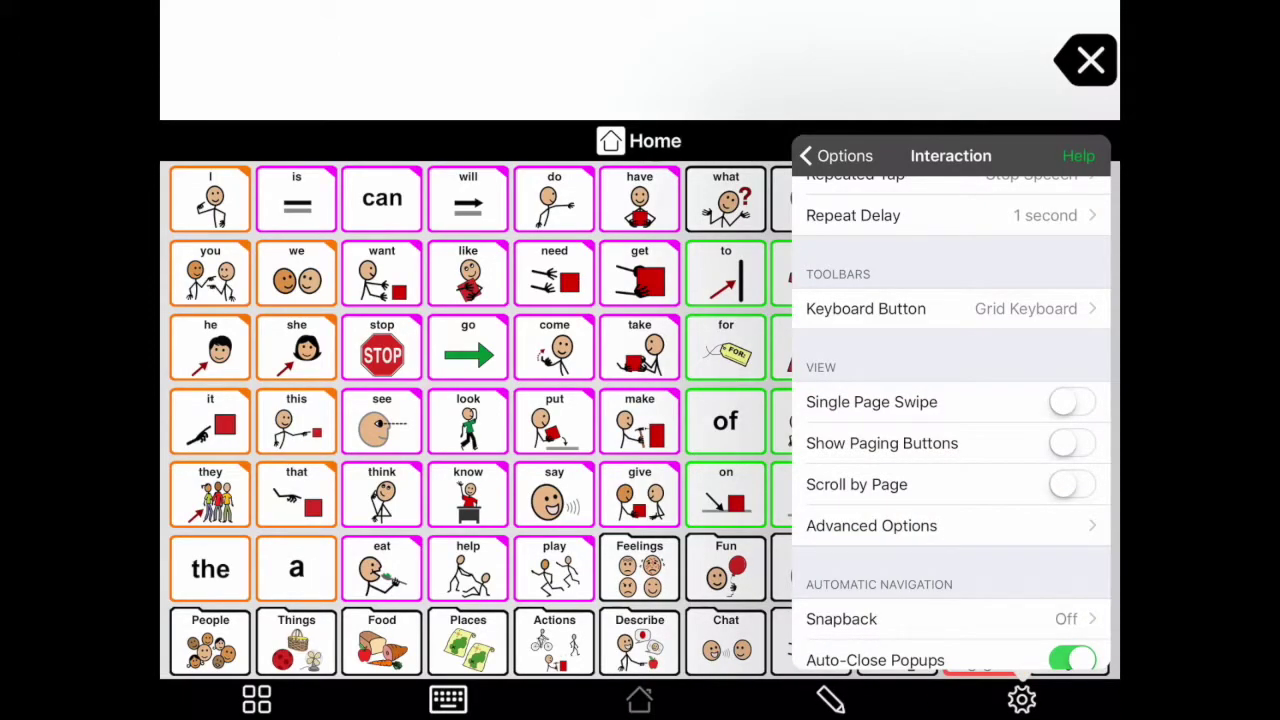
{"action": "left_click", "coordinate": [835, 156]}
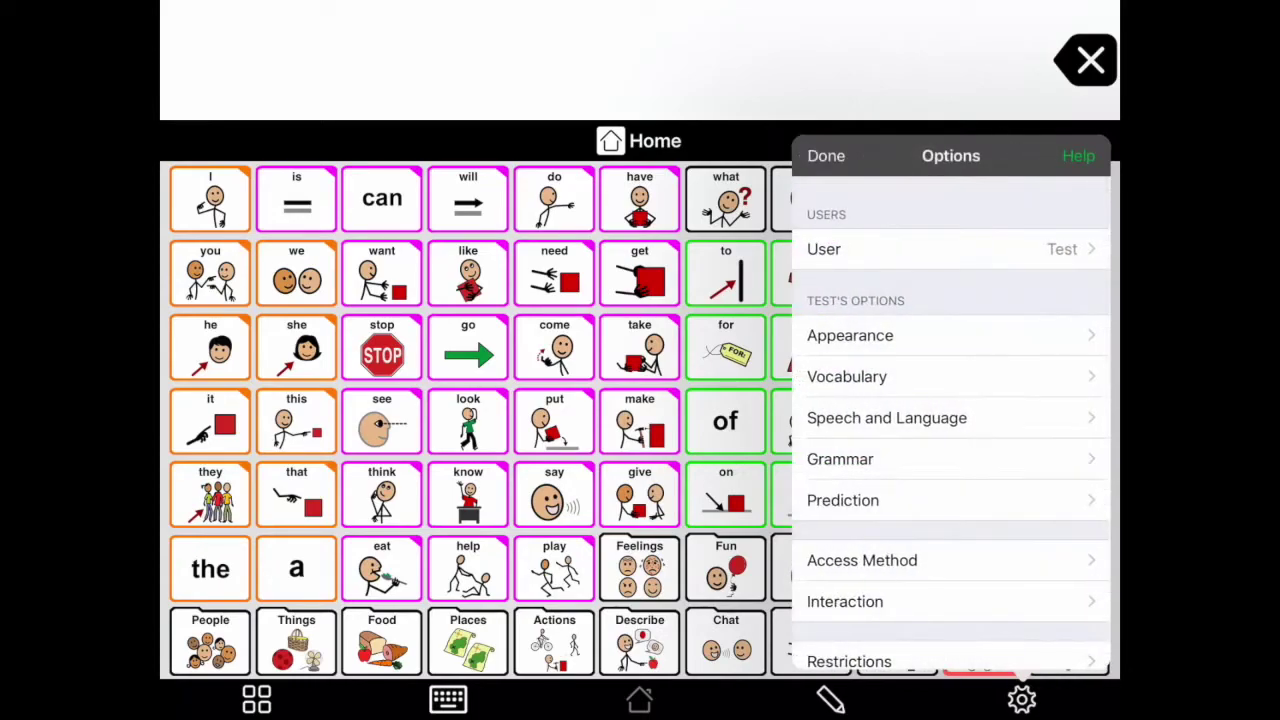
{"action": "scroll", "coordinate": [950, 420], "scroll_direction": "down", "scroll_amount": 3}
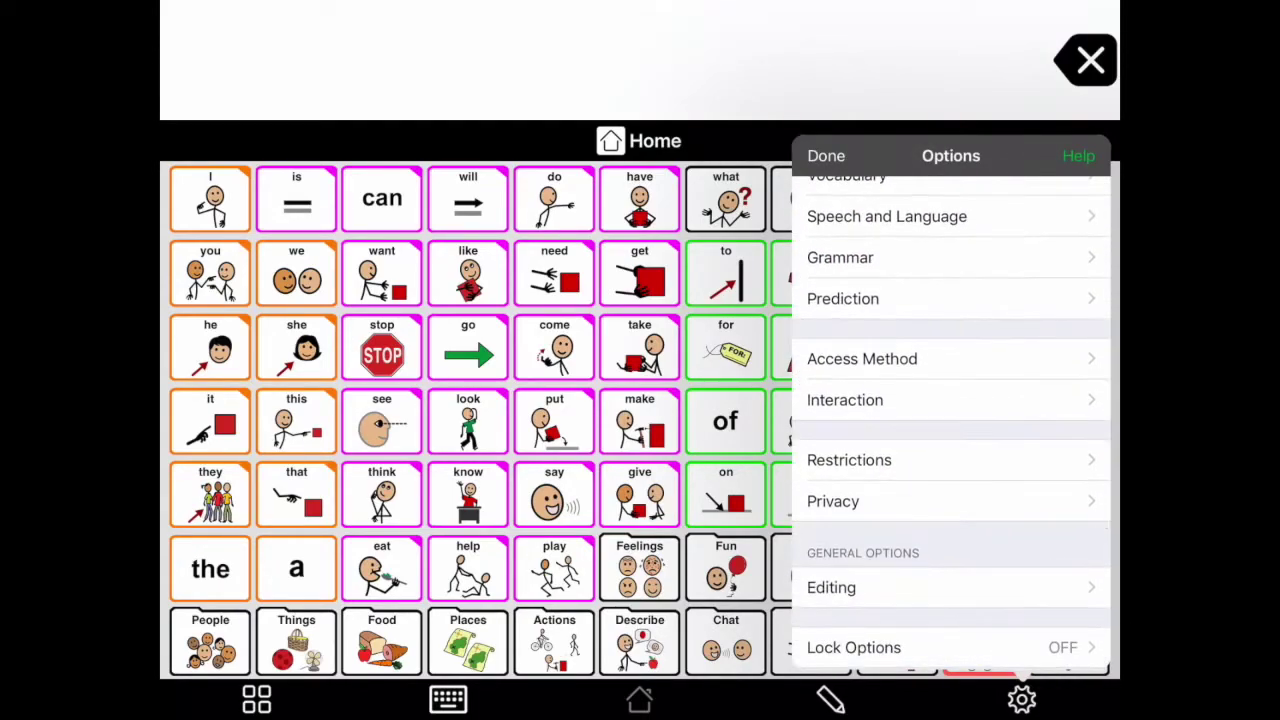
{"action": "left_click", "coordinate": [850, 457]}
{"action": "left_click", "coordinate": [1072, 249]}
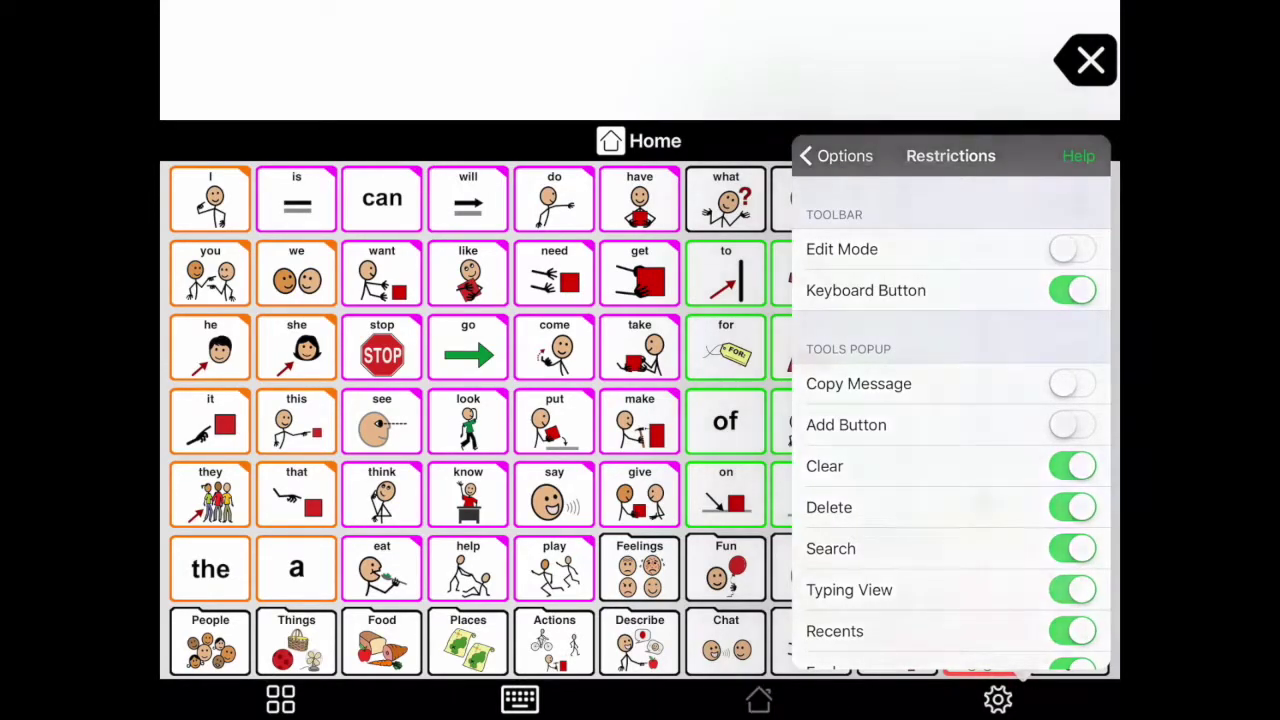
{"action": "left_click", "coordinate": [998, 698]}
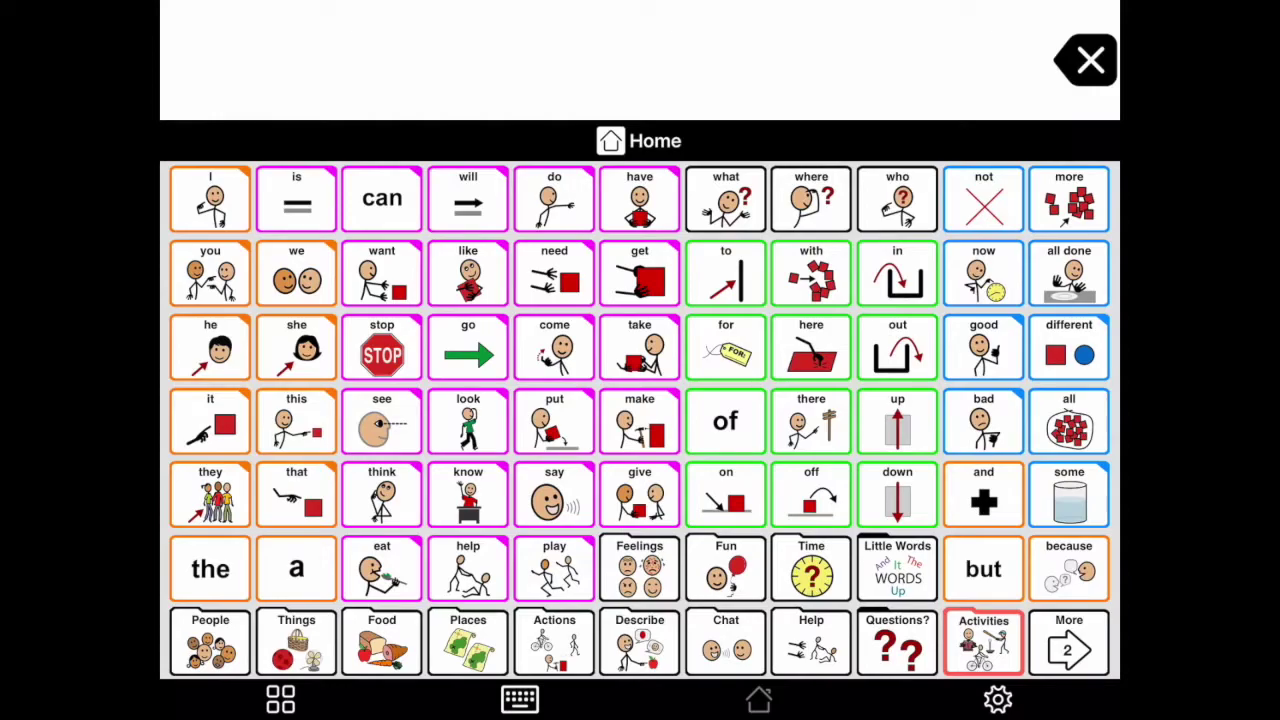
In iOS Settings, switch Proloquo2Go's Show options button off, then return to the home screen.
{"action": "key", "text": "super+h"}
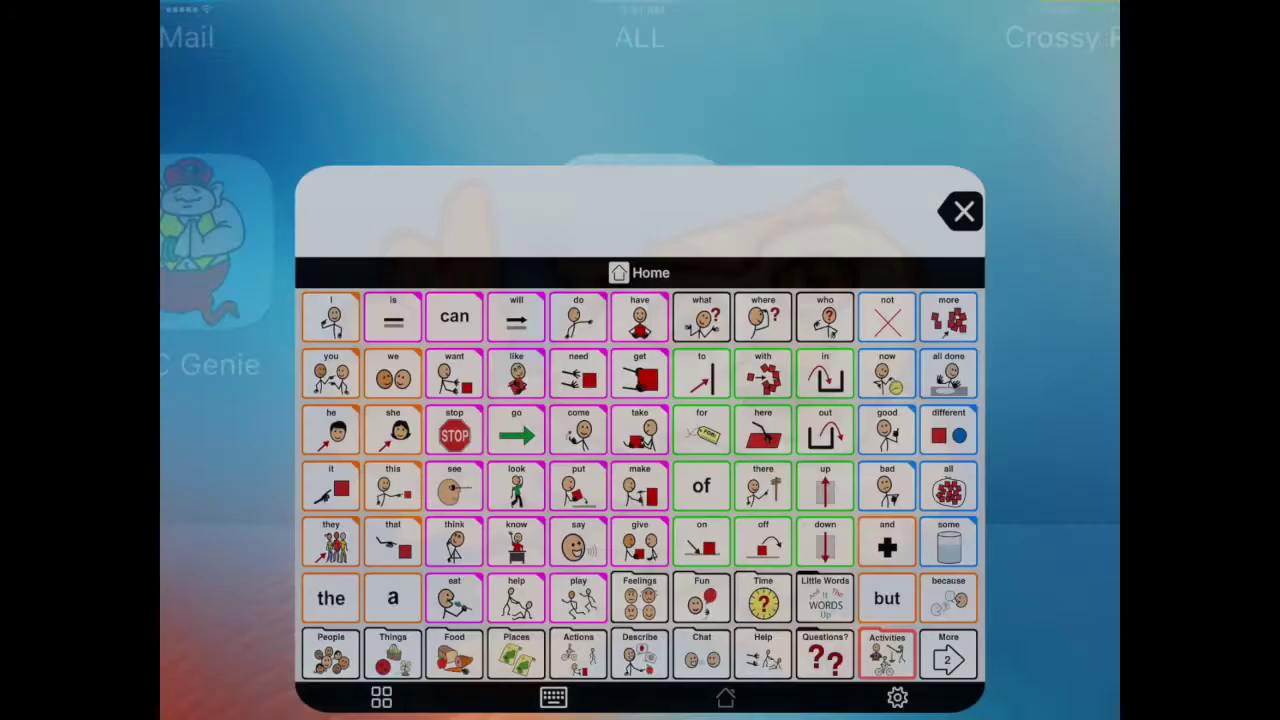
{"action": "left_click", "coordinate": [455, 223]}
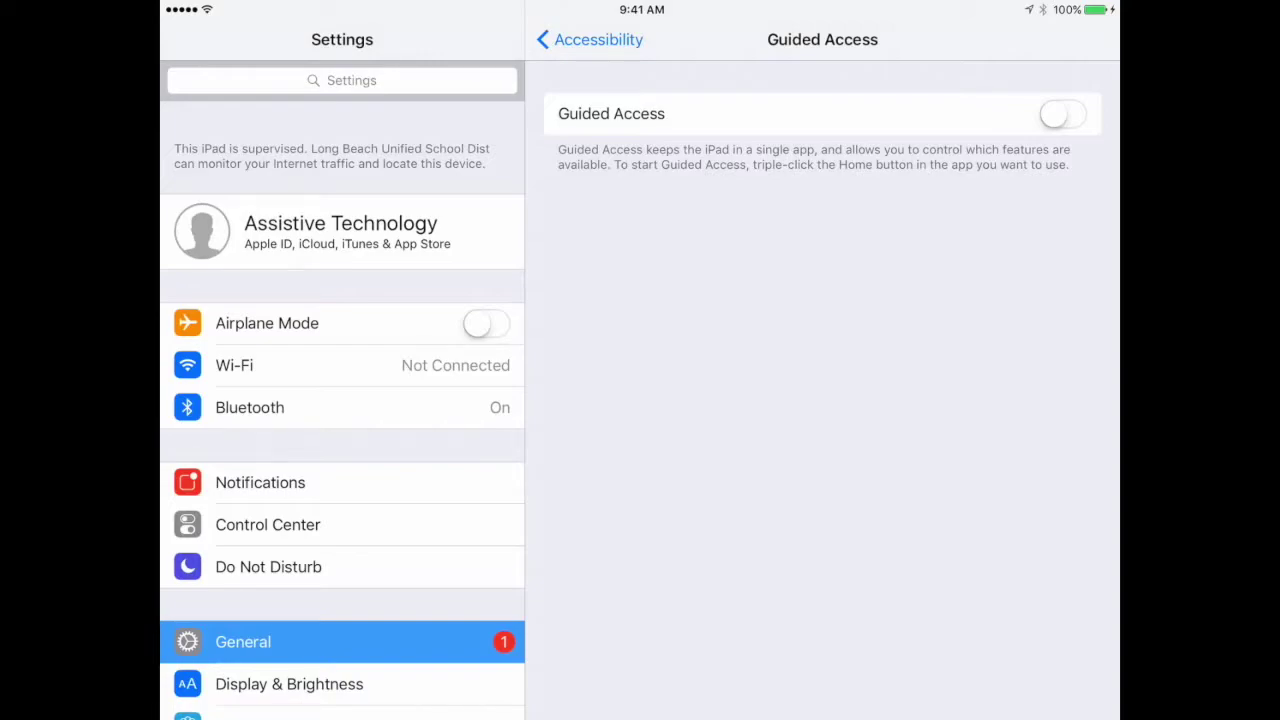
{"action": "scroll", "coordinate": [342, 390], "scroll_direction": "down", "scroll_amount": 15}
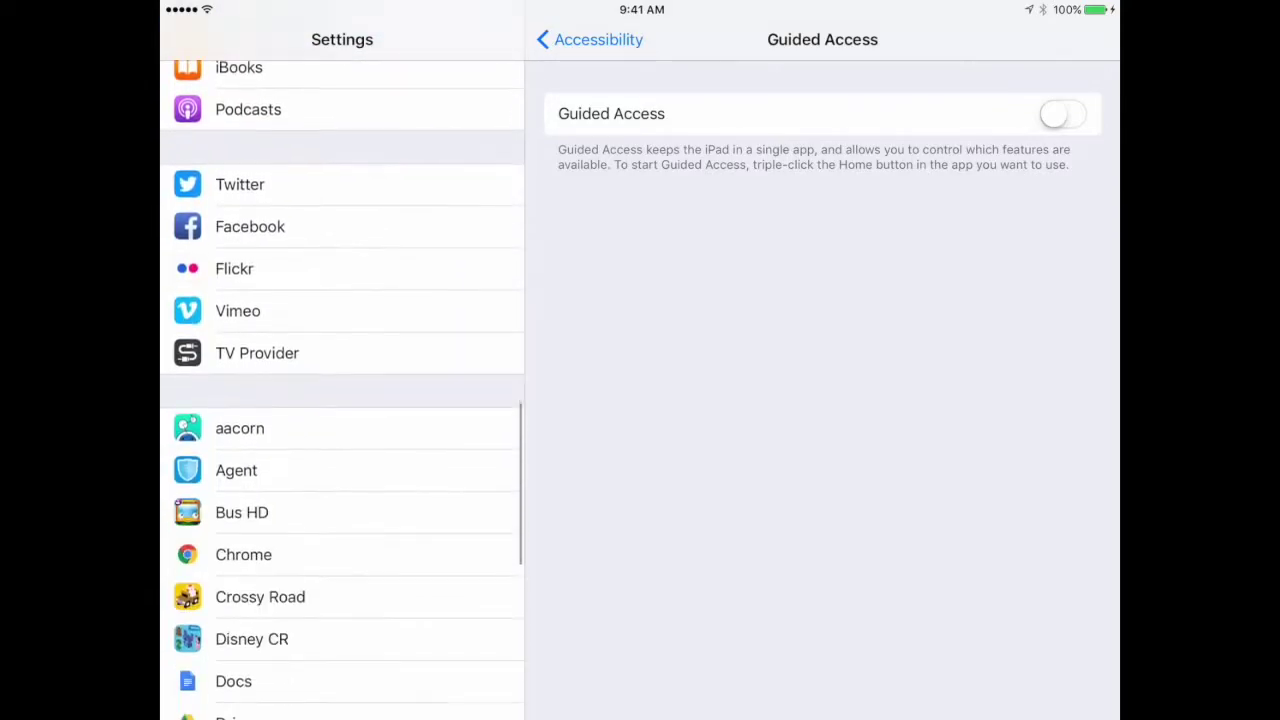
{"action": "scroll", "coordinate": [342, 390], "scroll_direction": "down", "scroll_amount": 10}
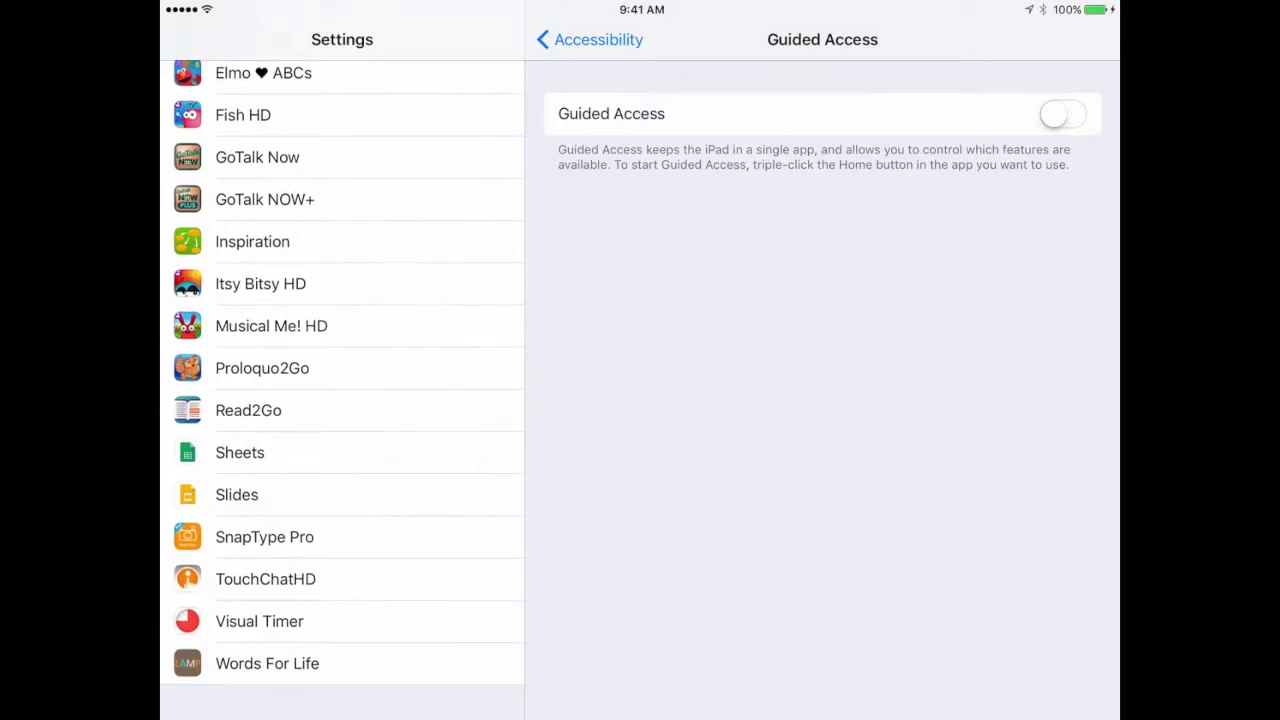
{"action": "left_click", "coordinate": [262, 368]}
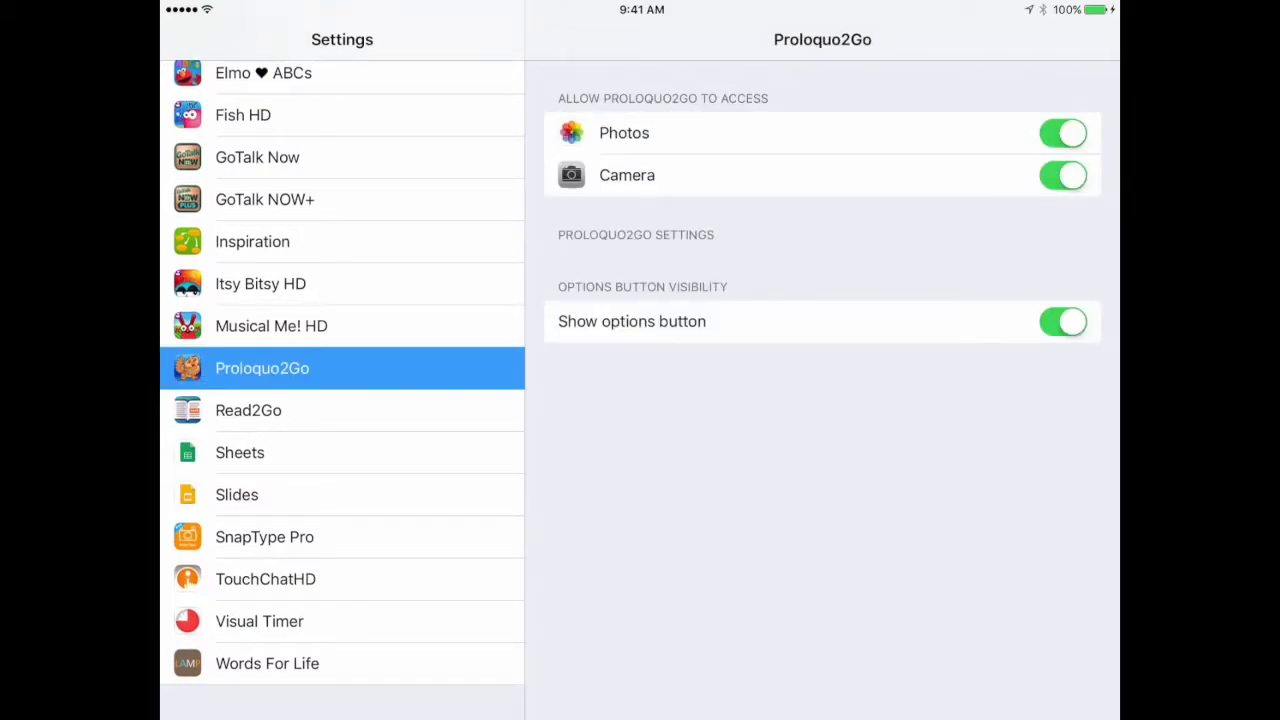
{"action": "left_click", "coordinate": [1063, 321]}
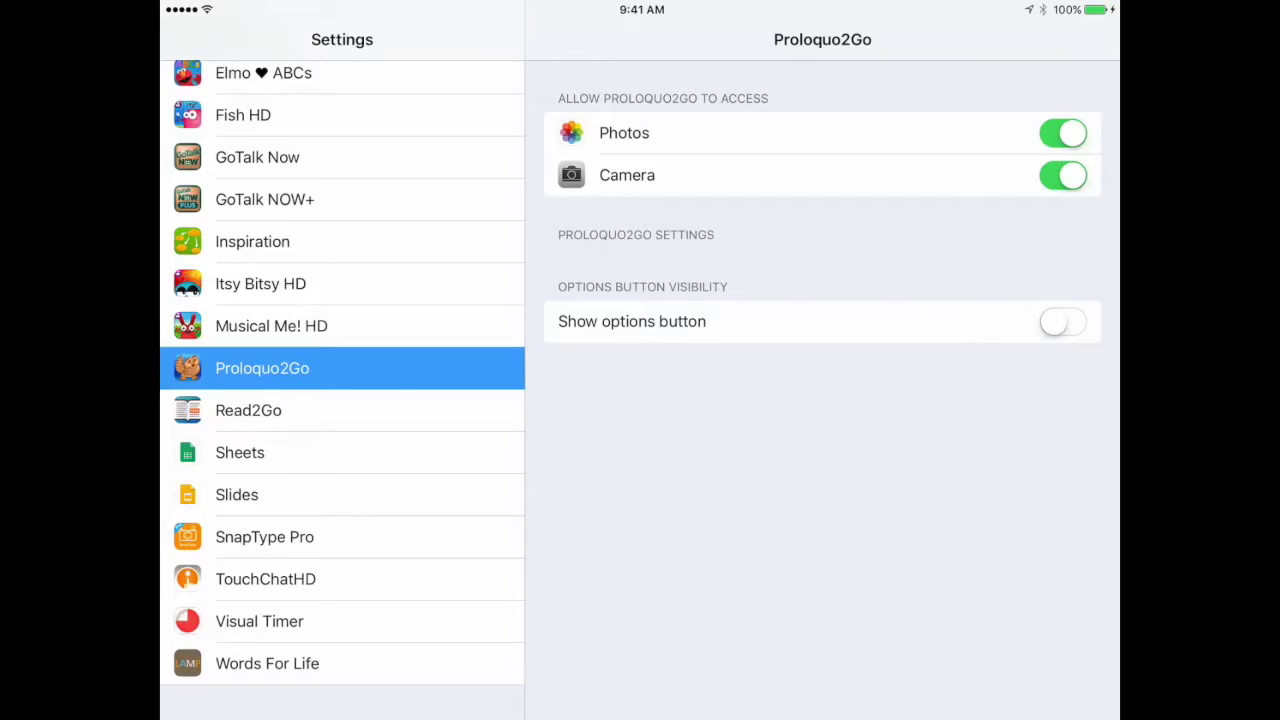
{"action": "key", "text": "Home"}
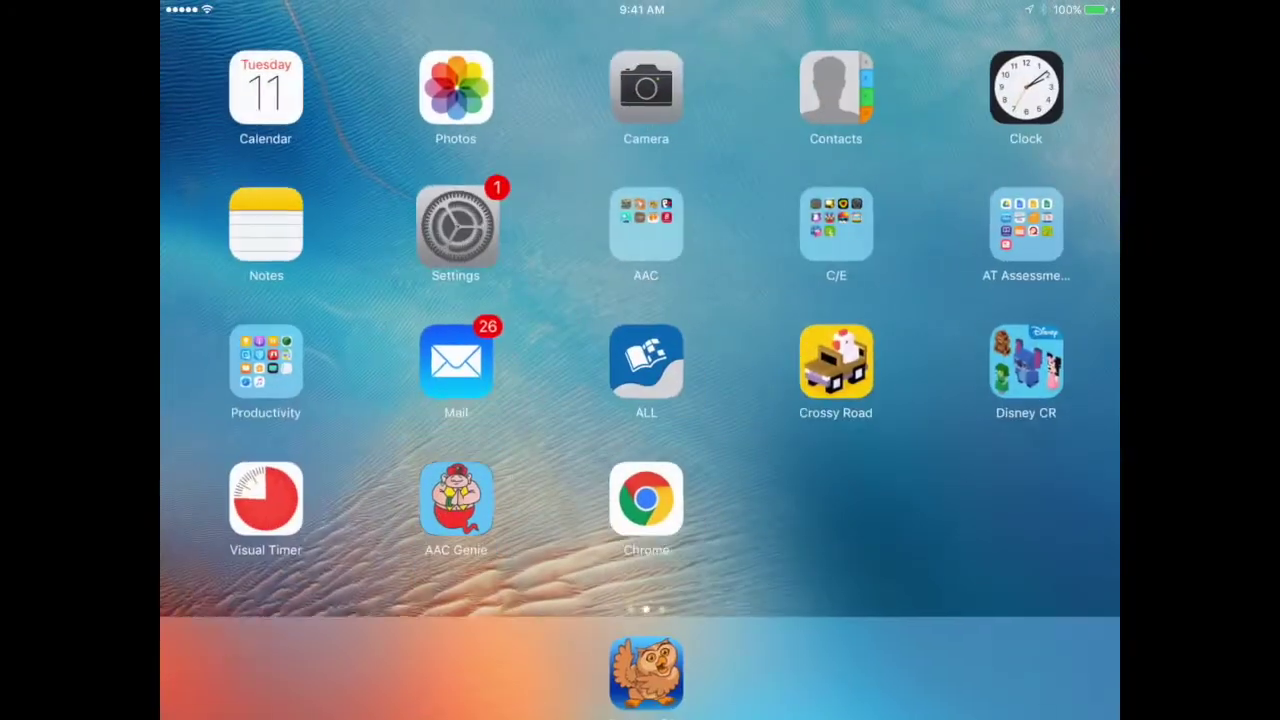
Reopen Proloquo2Go to confirm the options gear and edit pencil are gone, then go home.
{"action": "left_click", "coordinate": [640, 658]}
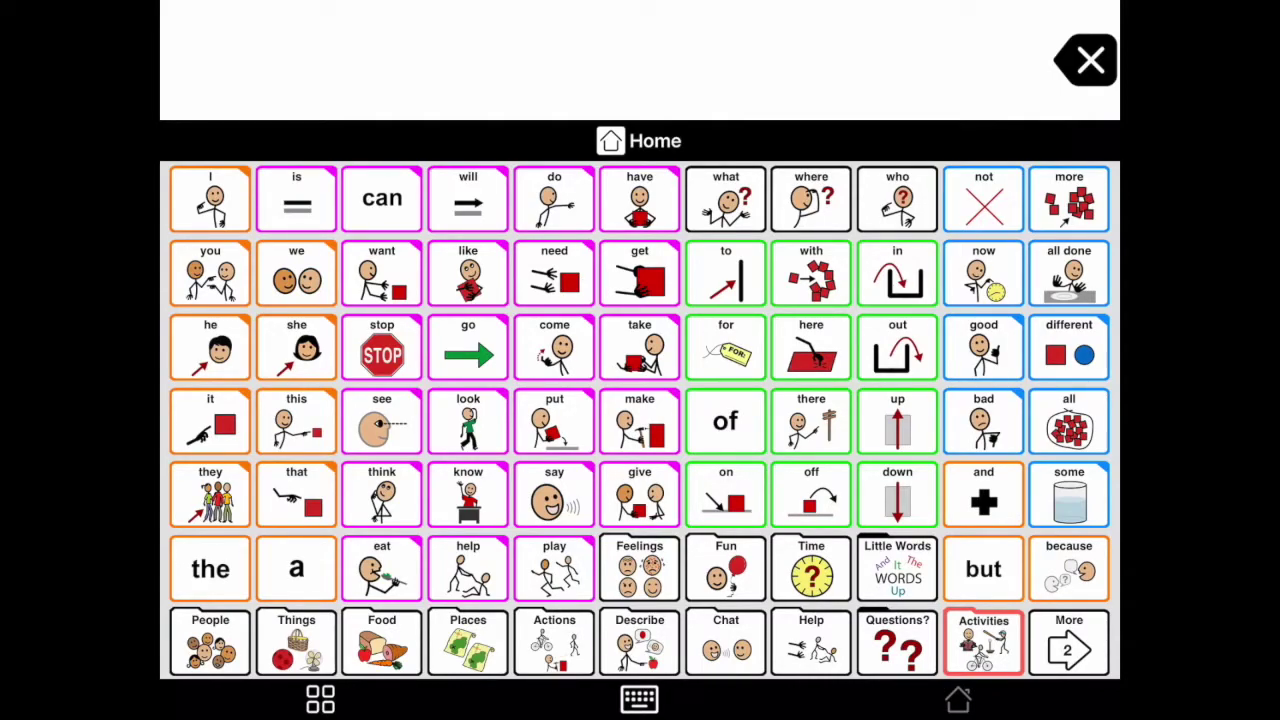
{"action": "key", "text": "super+h"}
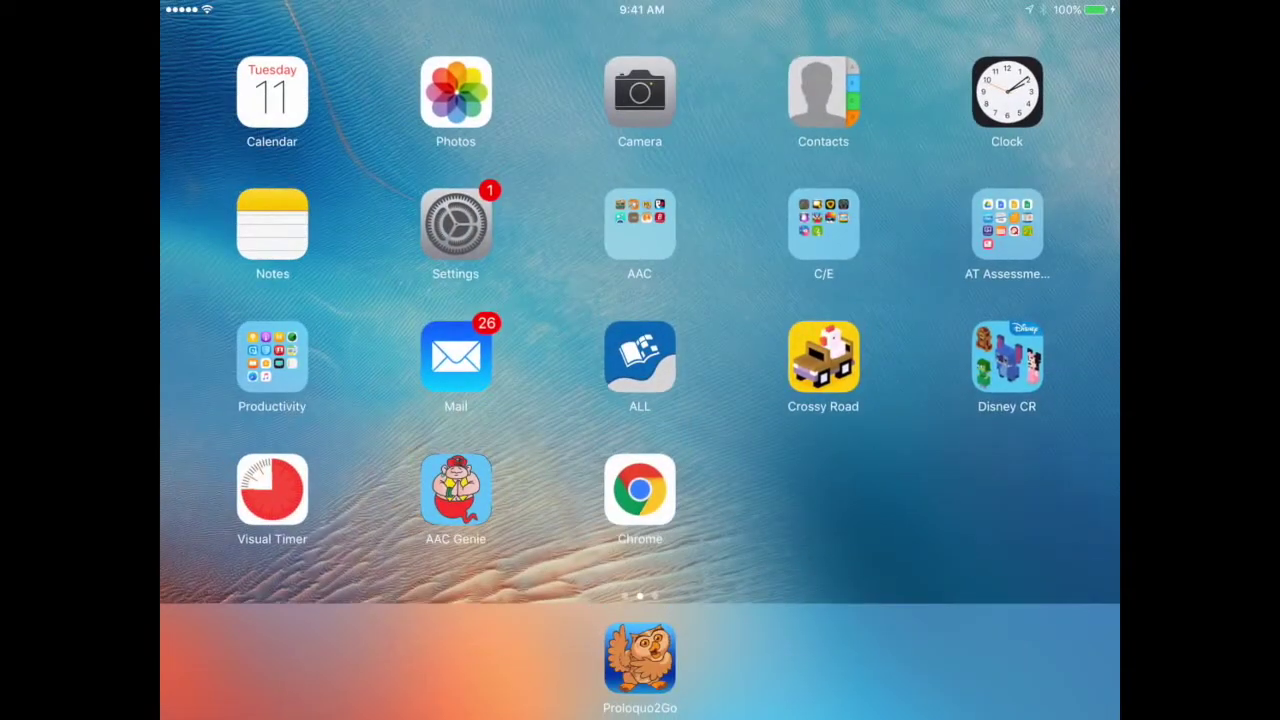
Turn on Guided Access under Settings > General > Accessibility, then launch Proloquo2Go.
{"action": "left_click", "coordinate": [457, 222]}
{"action": "scroll", "coordinate": [342, 386], "scroll_direction": "up", "scroll_amount": 10}
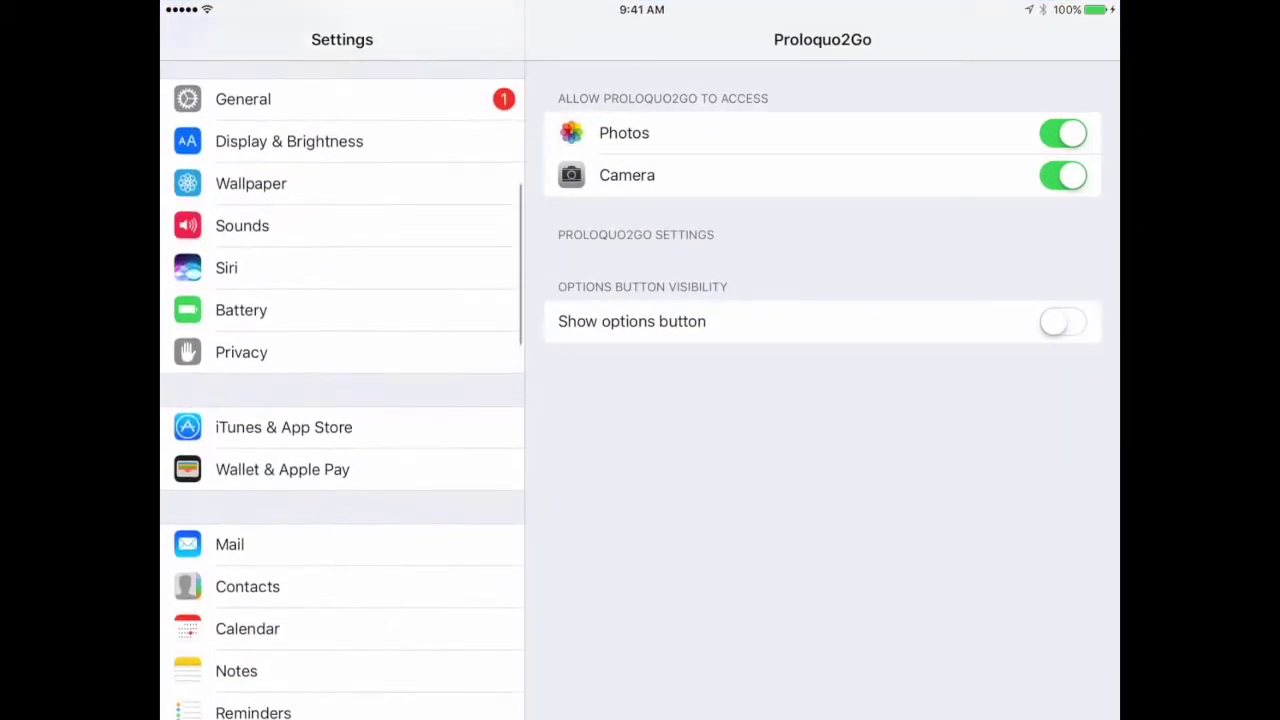
{"action": "scroll", "coordinate": [342, 386], "scroll_direction": "up", "scroll_amount": 5}
{"action": "left_click", "coordinate": [300, 307]}
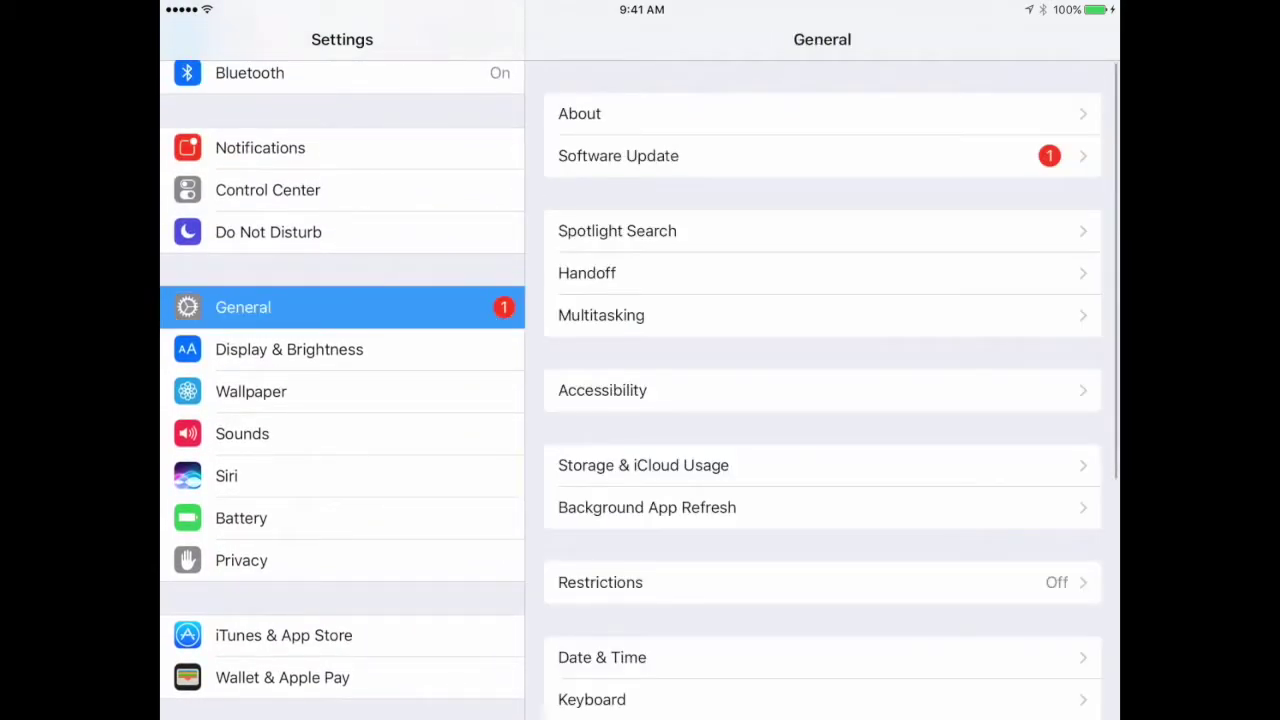
{"action": "left_click", "coordinate": [602, 390]}
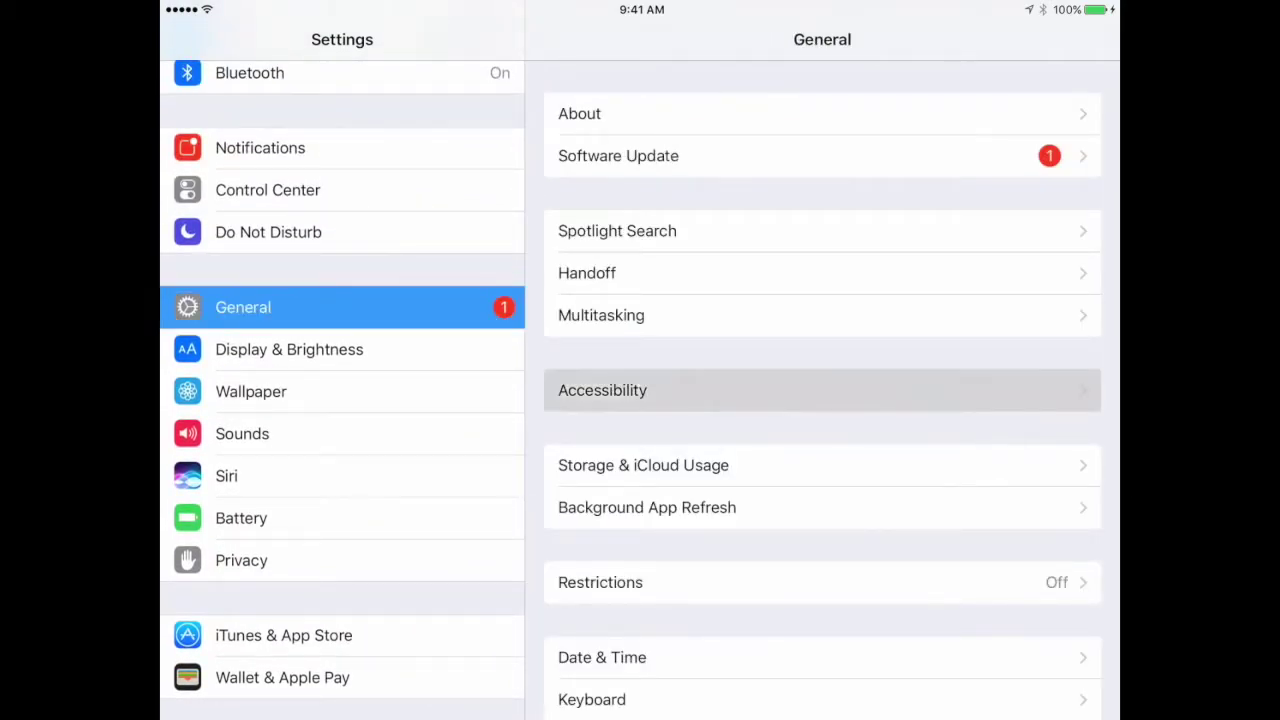
{"action": "scroll", "coordinate": [822, 390], "scroll_direction": "down", "scroll_amount": 5}
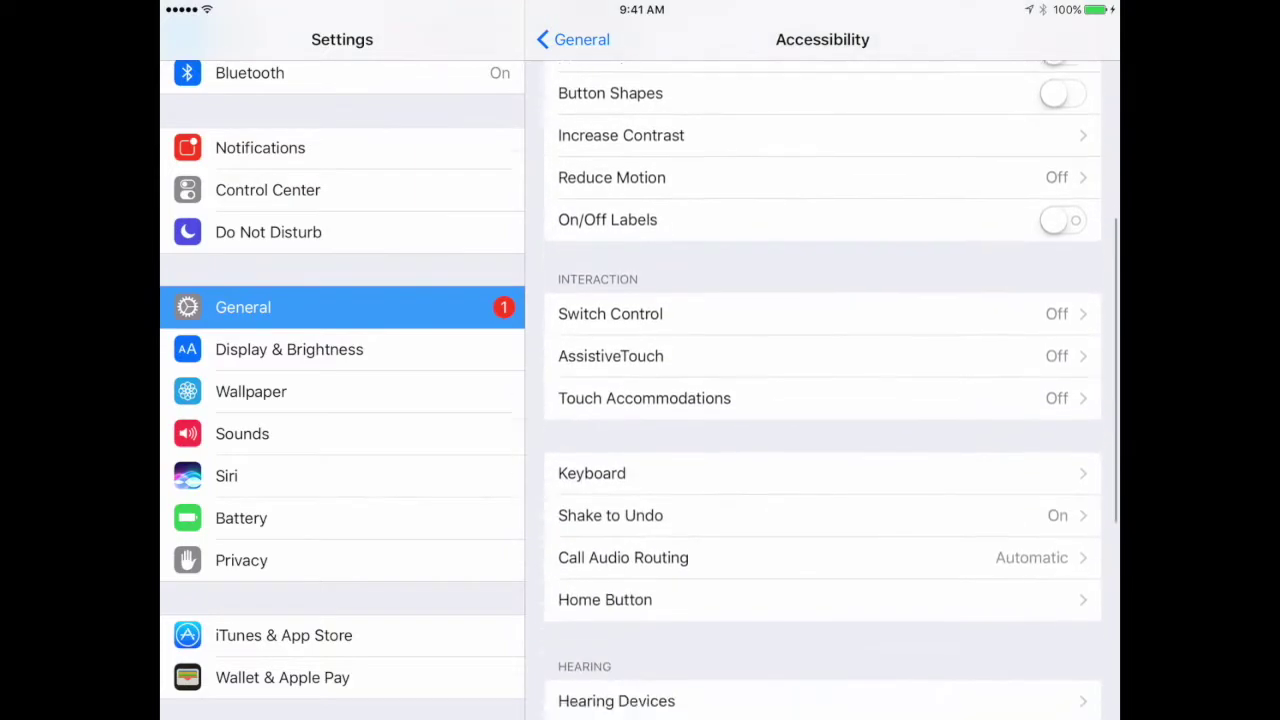
{"action": "scroll", "coordinate": [822, 390], "scroll_direction": "down", "scroll_amount": 3}
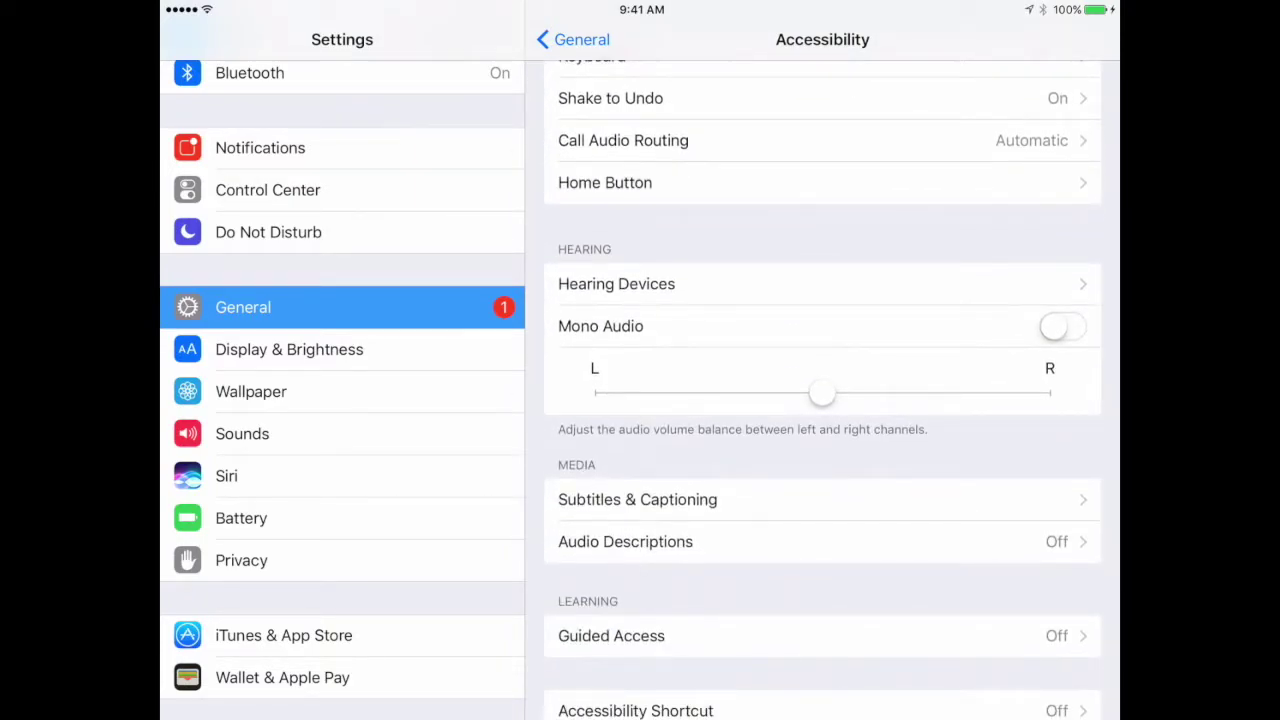
{"action": "left_click", "coordinate": [611, 636]}
{"action": "left_click", "coordinate": [1063, 114]}
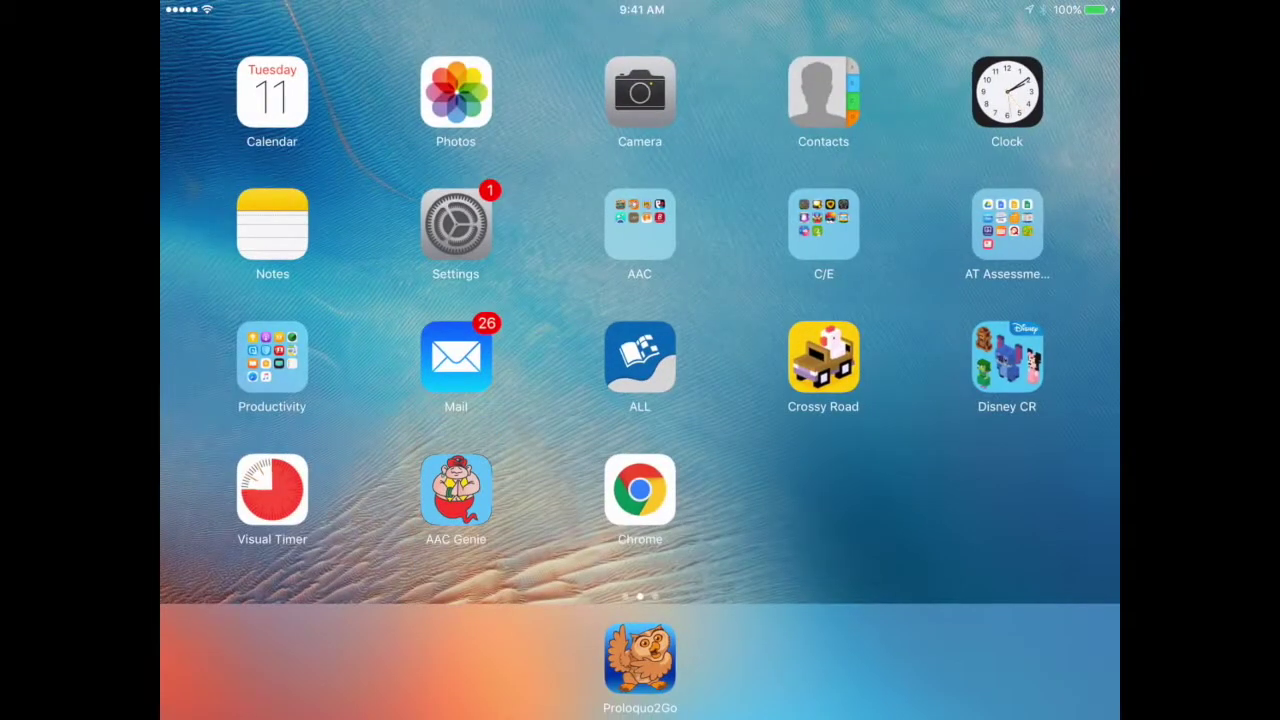
{"action": "left_click", "coordinate": [640, 657]}
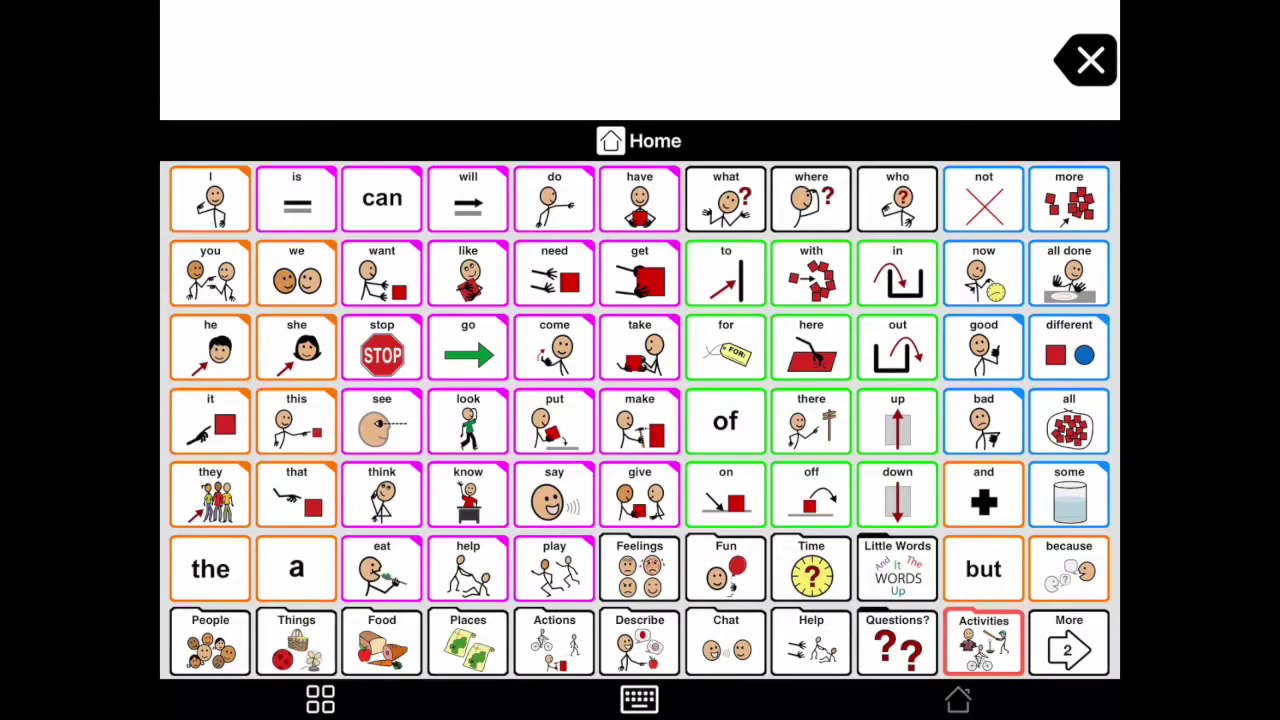
Return to the home screen and relaunch Proloquo2Go from the dock.
{"action": "key", "text": "super"}
{"action": "left_click", "coordinate": [640, 651]}
Start Guided Access on Proloquo2Go, entering and confirming a six-digit passcode.
{"action": "key", "text": "super"}
{"action": "key", "text": "super"}
{"action": "key", "text": "super"}
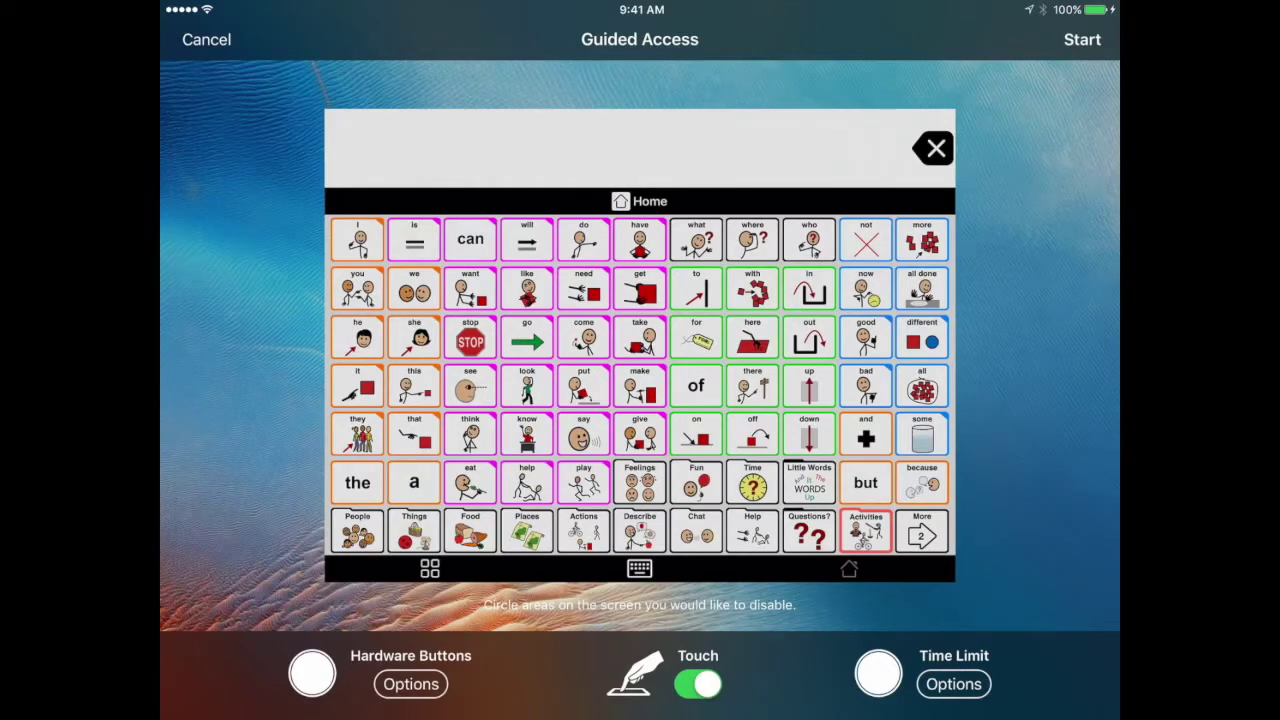
{"action": "left_click", "coordinate": [1082, 39]}
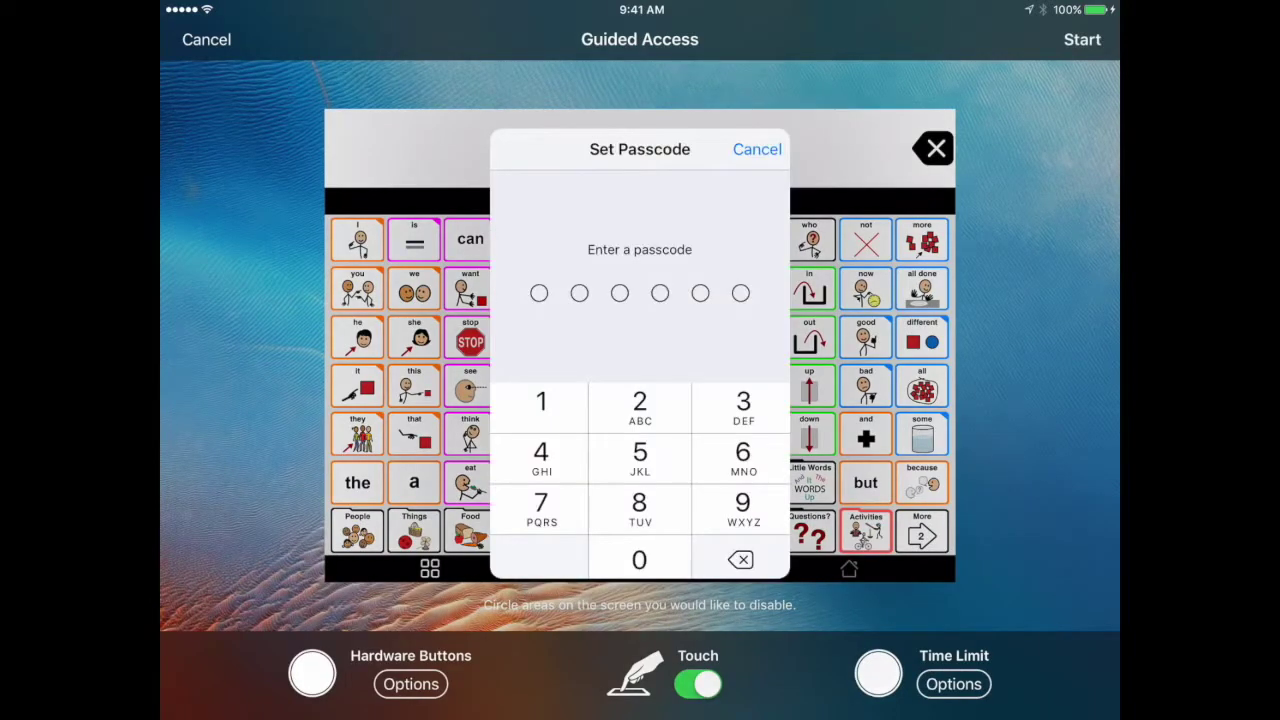
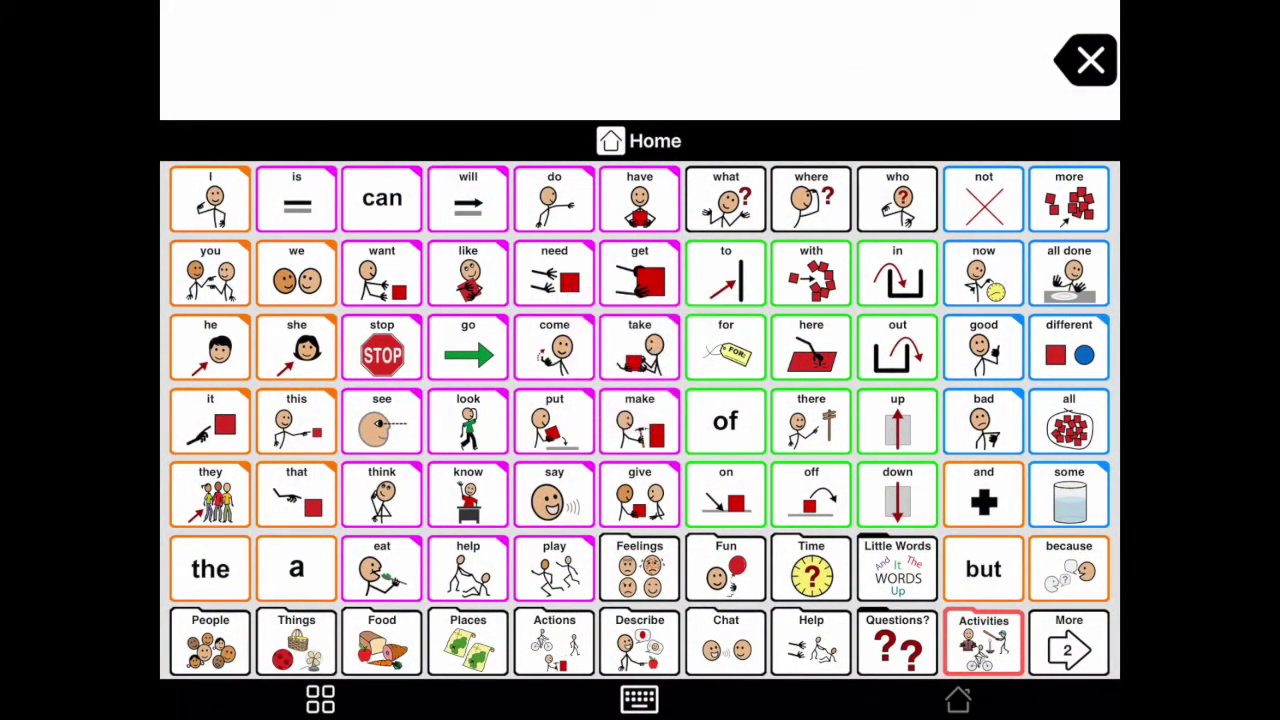
Enter the six-digit Guided Access passcode on the keypad and end the session.
{"action": "key", "text": "super"}
{"action": "left_click", "coordinate": [541, 405]}
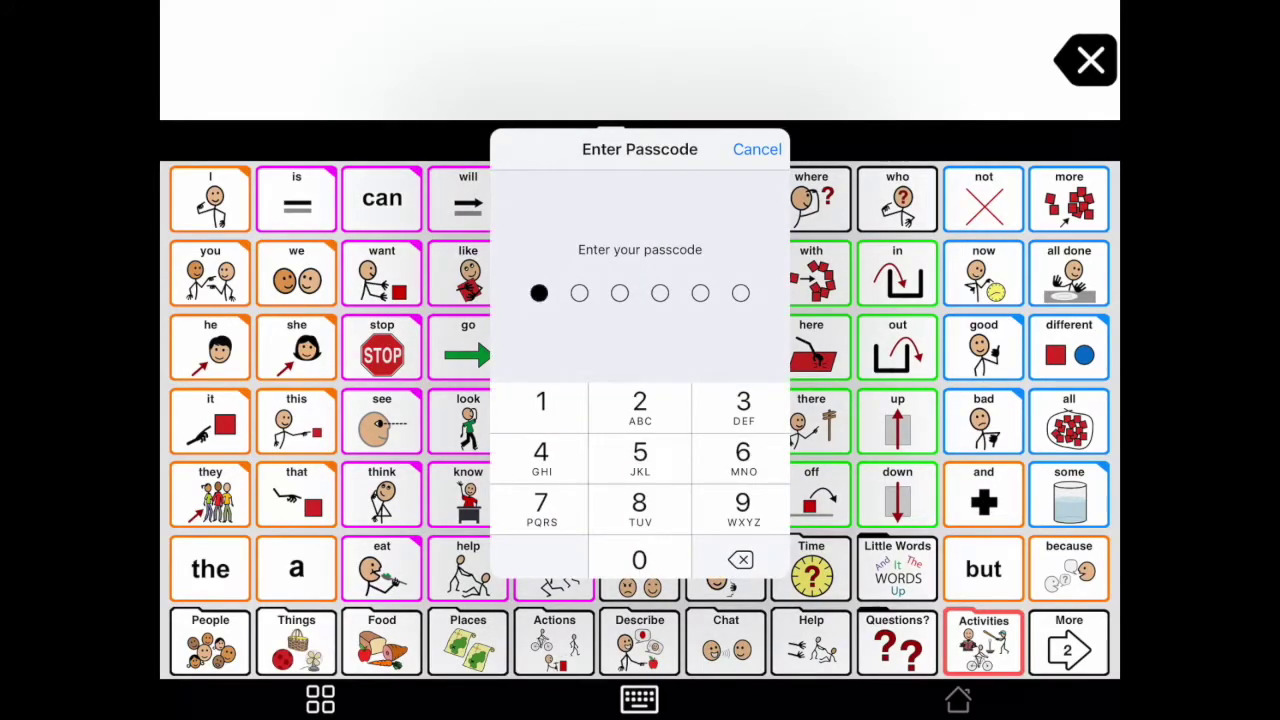
{"action": "left_click", "coordinate": [640, 410]}
{"action": "left_click", "coordinate": [743, 410]}
{"action": "left_click", "coordinate": [541, 455]}
{"action": "left_click", "coordinate": [640, 455]}
{"action": "left_click", "coordinate": [743, 455]}
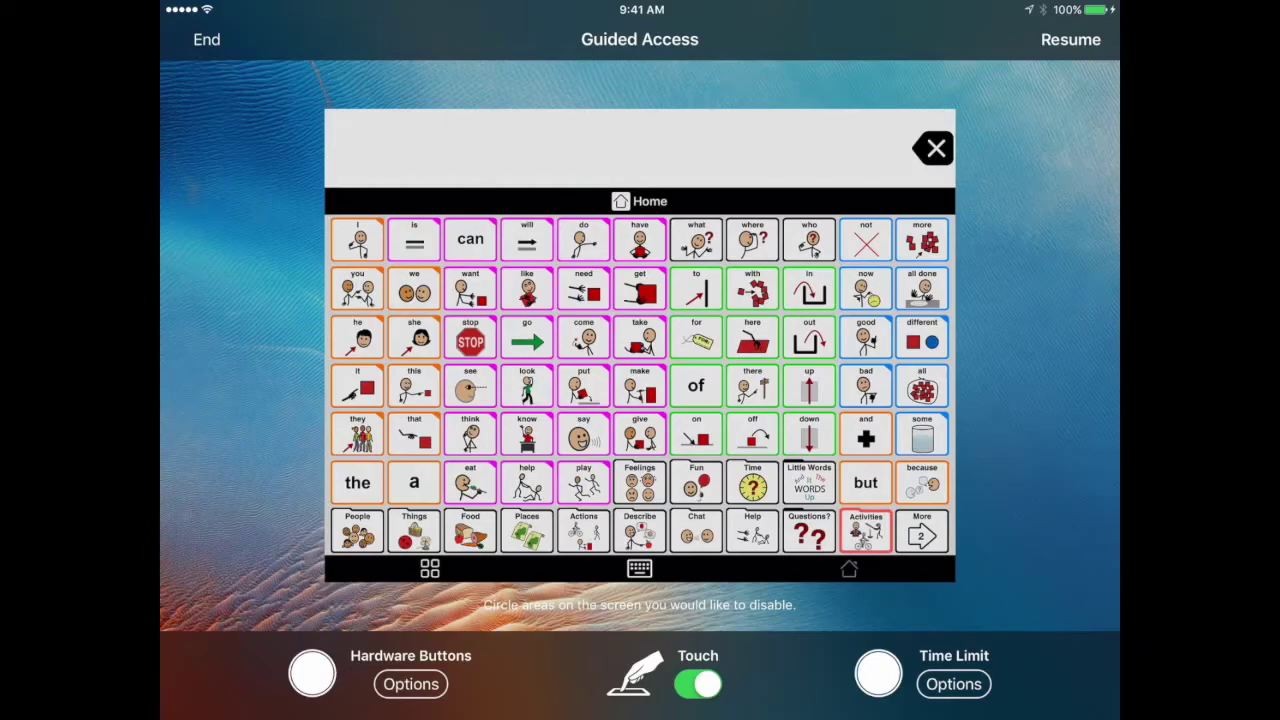
{"action": "left_click", "coordinate": [207, 39]}
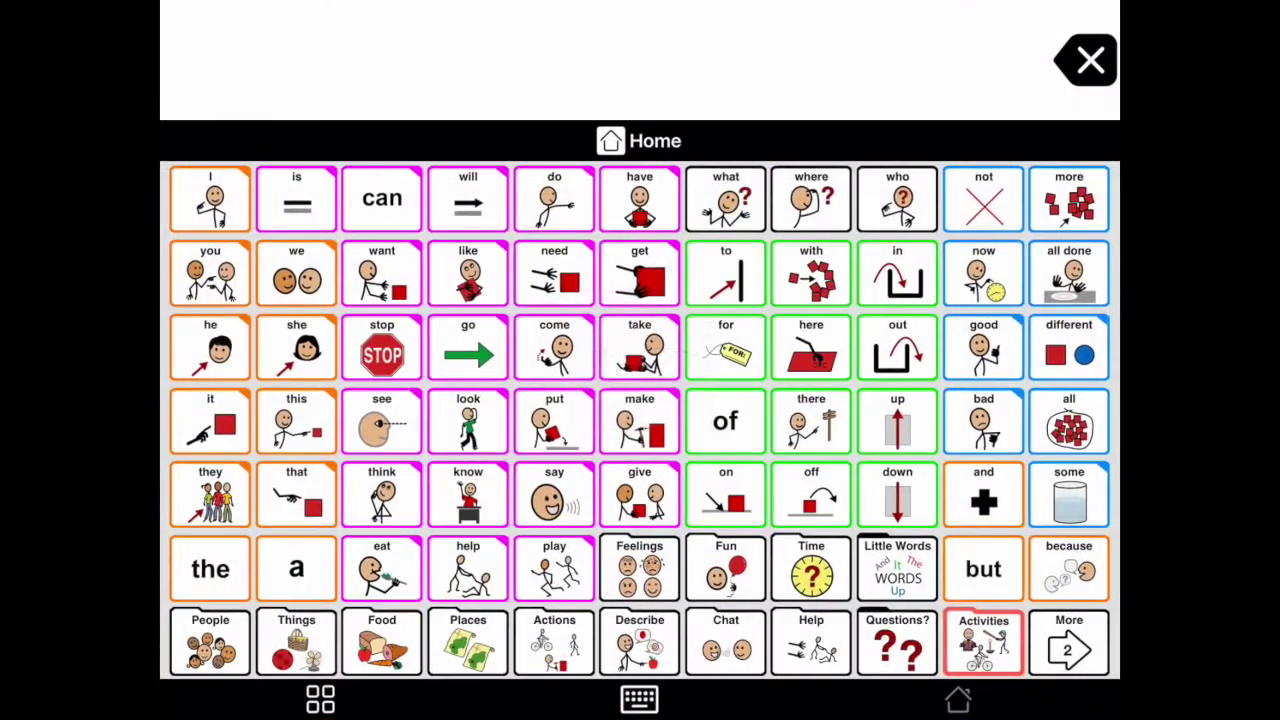